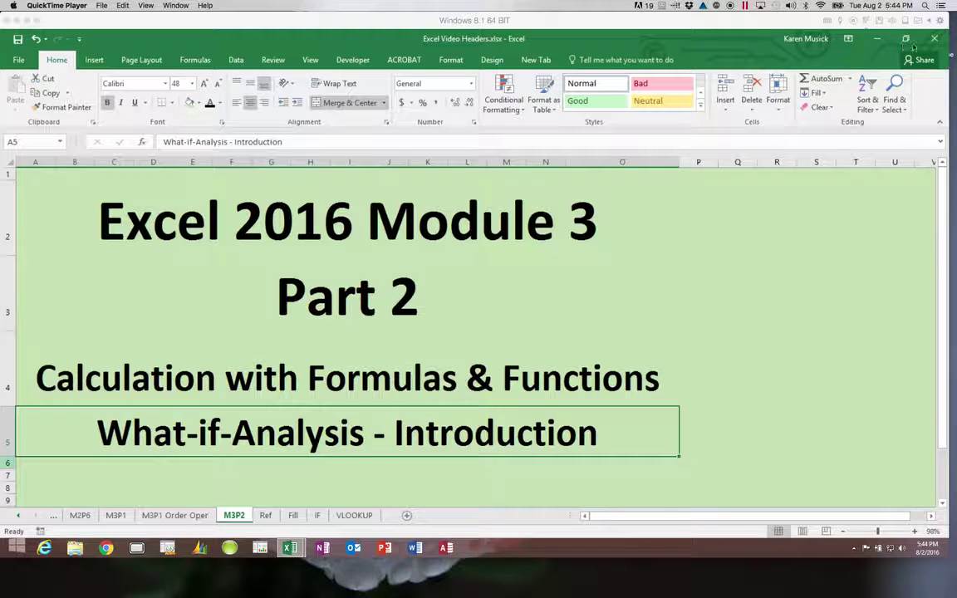
Switch from the Excel Video Headers workbook to the Yield sheet of Wingait.xlsx
{"action": "left_click", "coordinate": [18, 60]}
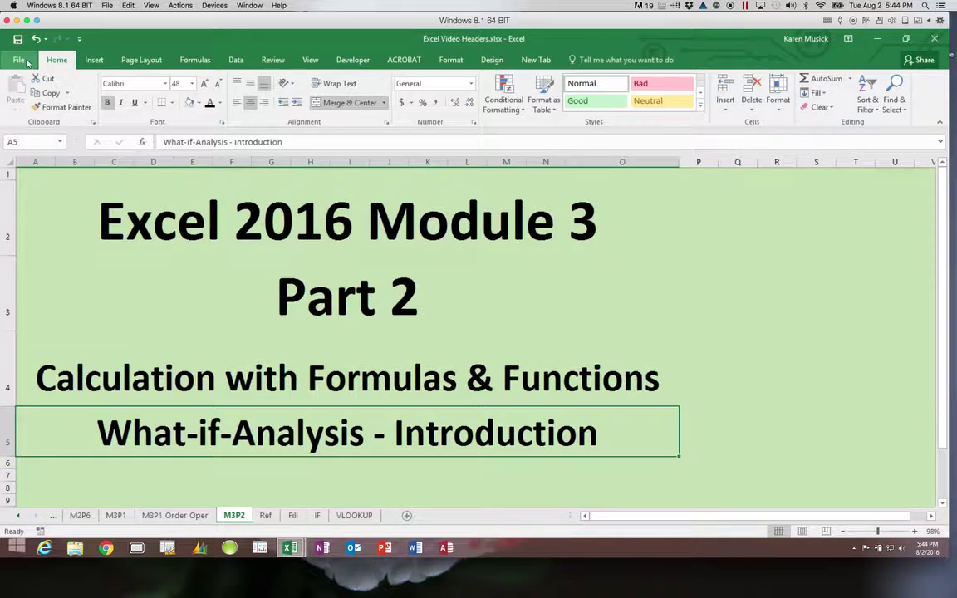
{"action": "left_click", "coordinate": [25, 359]}
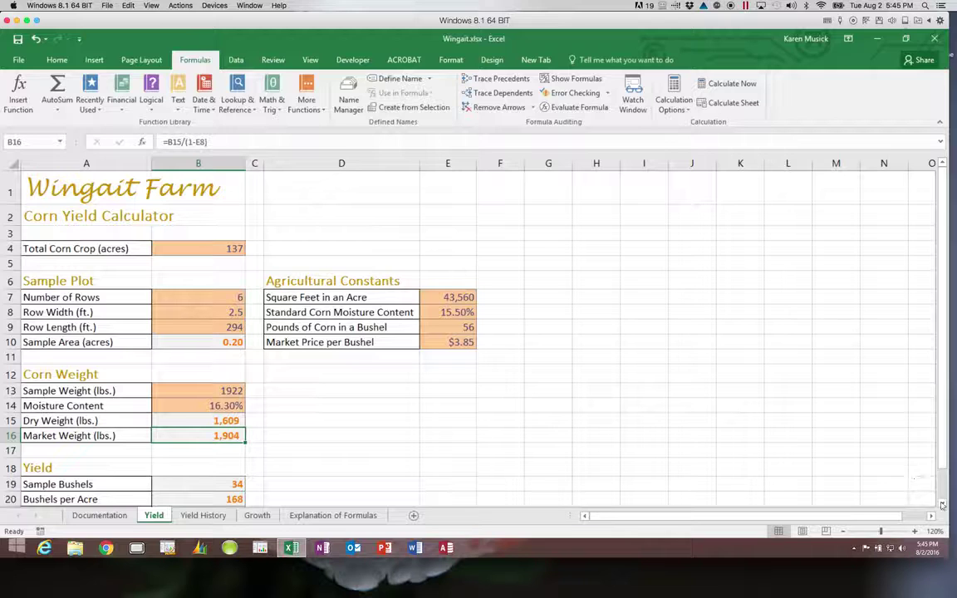
Set the total corn crop in cell B4 to 150 acres as a what-if value for the projected market revenue
{"action": "left_click", "coordinate": [942, 504]}
{"action": "left_click", "coordinate": [941, 504]}
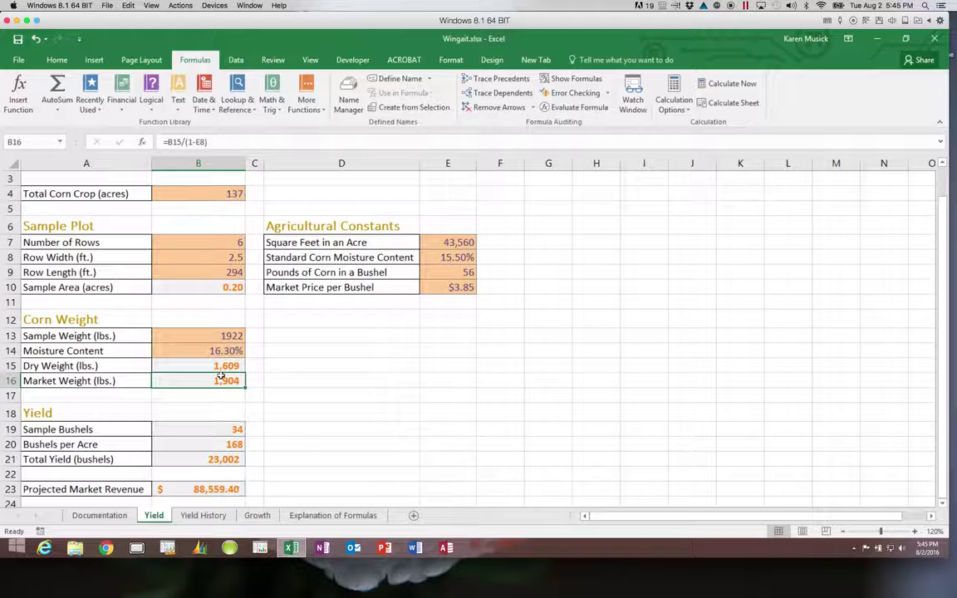
{"action": "left_click", "coordinate": [223, 193]}
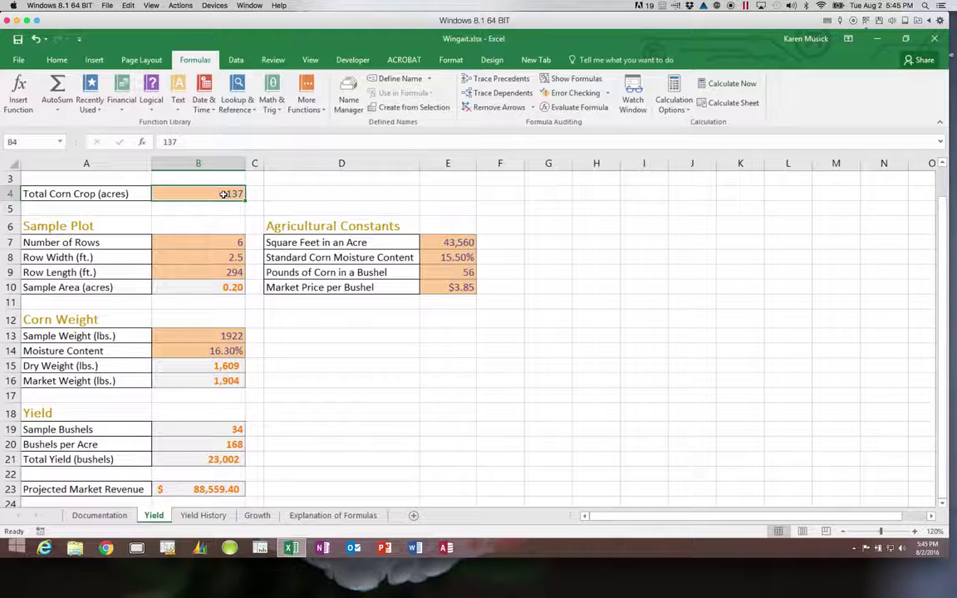
{"action": "type", "text": "150"}
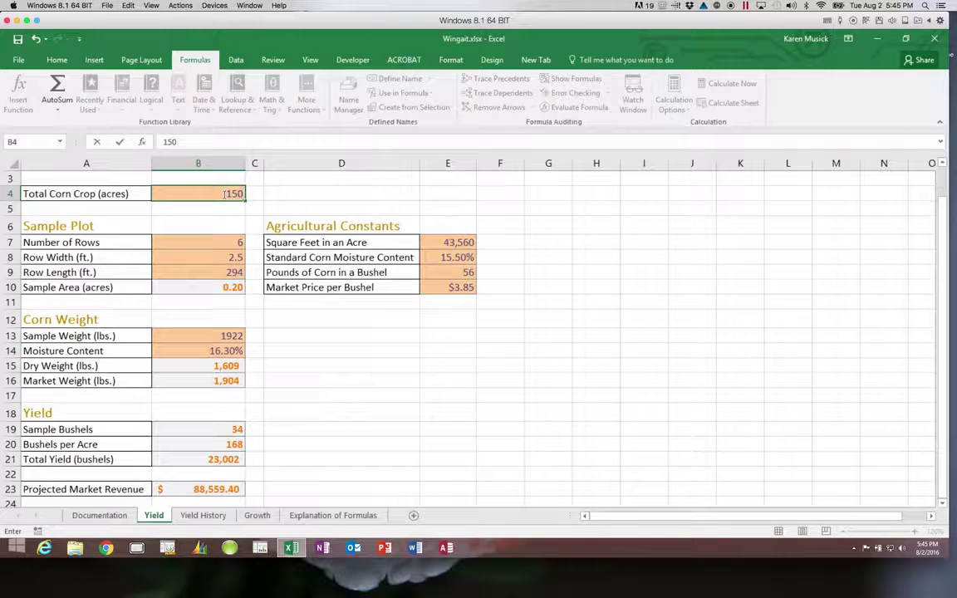
{"action": "key", "text": "Return"}
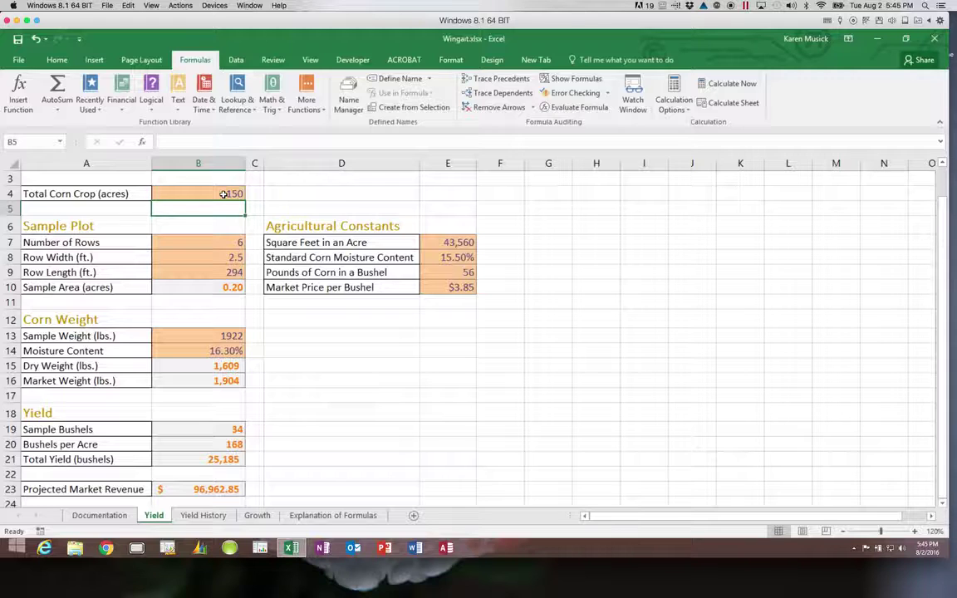
Try a total corn crop of 175 acres in cell B4
{"action": "left_click", "coordinate": [223, 194]}
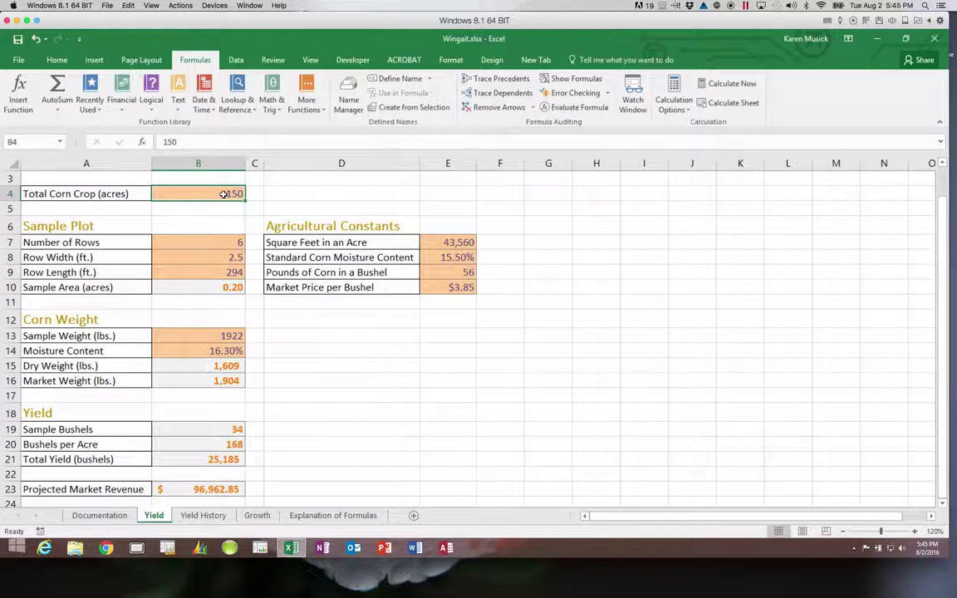
{"action": "type", "text": "175"}
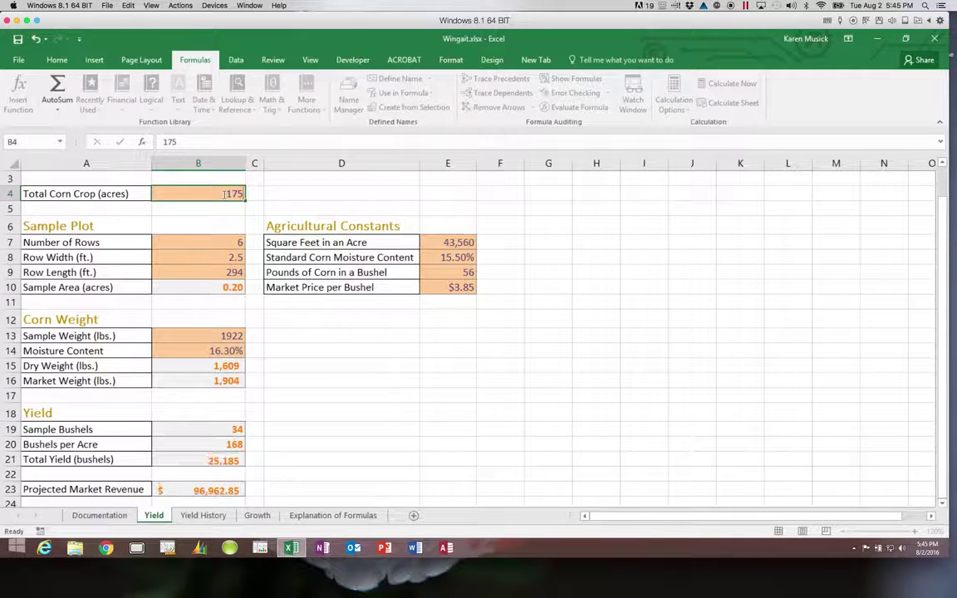
{"action": "key", "text": "Return"}
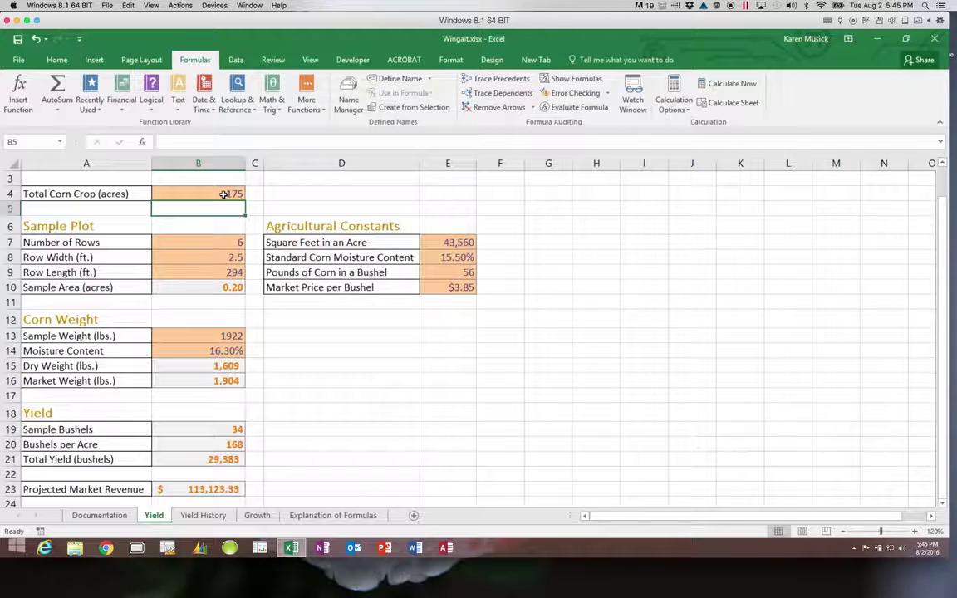
Return the total corn crop in cell B4 to 137 acres
{"action": "left_click", "coordinate": [223, 194]}
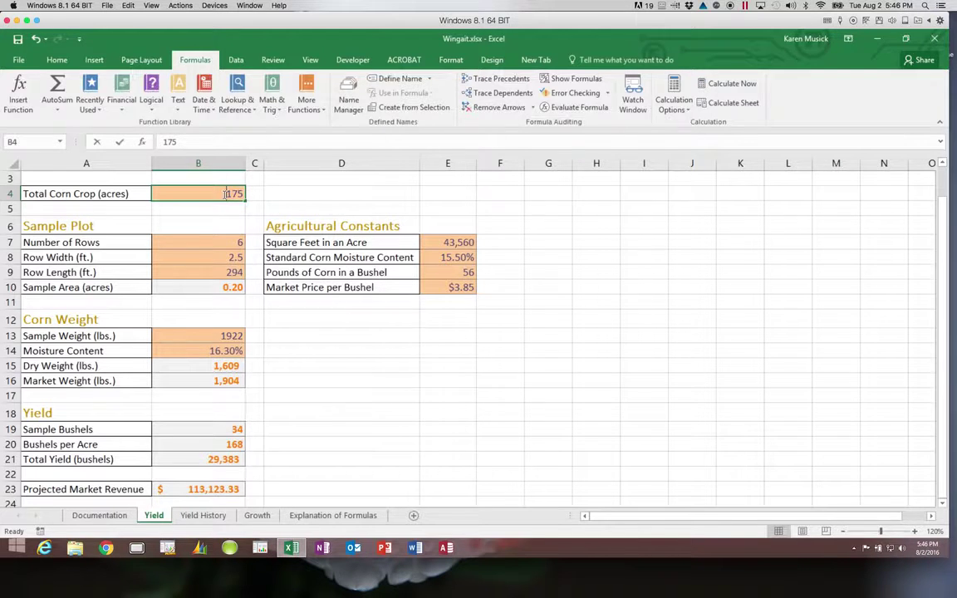
{"action": "type", "text": "137"}
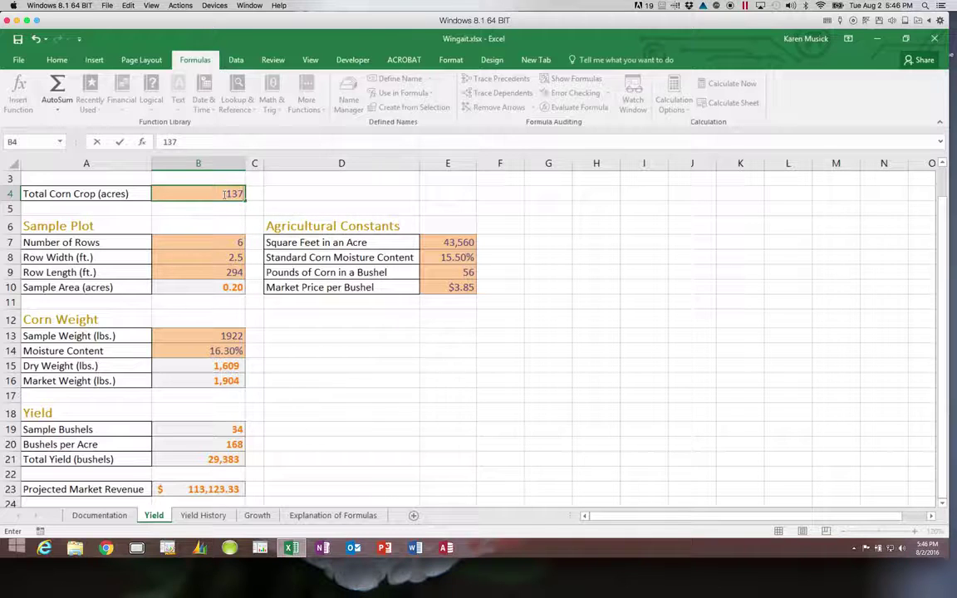
{"action": "key", "text": "Return"}
{"action": "key", "text": "Return"}
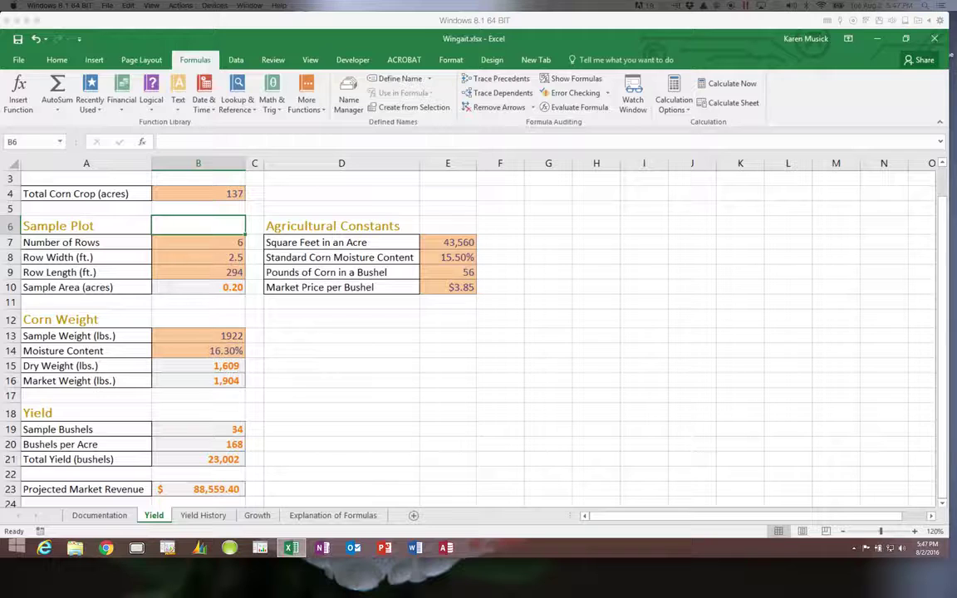
Start a Goal Seek with the Projected Market Revenue cell B23 as the set cell
{"action": "left_click", "coordinate": [187, 195]}
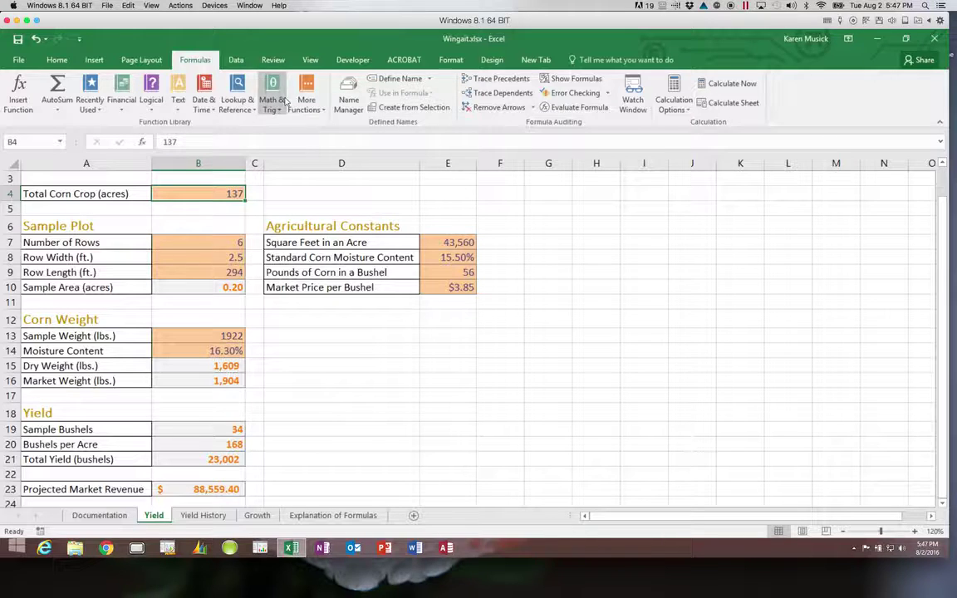
{"action": "left_click", "coordinate": [237, 61]}
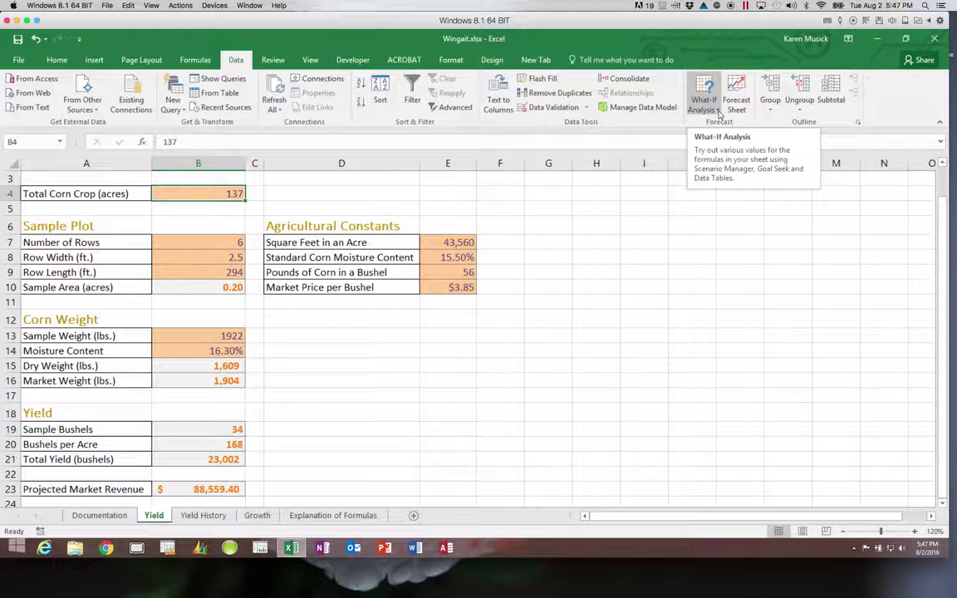
{"action": "left_click", "coordinate": [718, 110]}
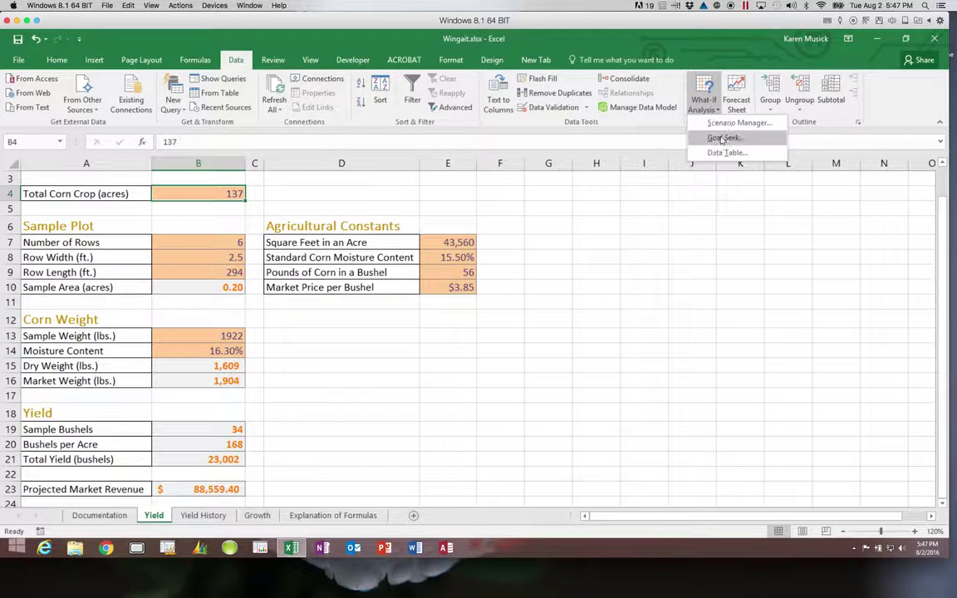
{"action": "left_click", "coordinate": [721, 138]}
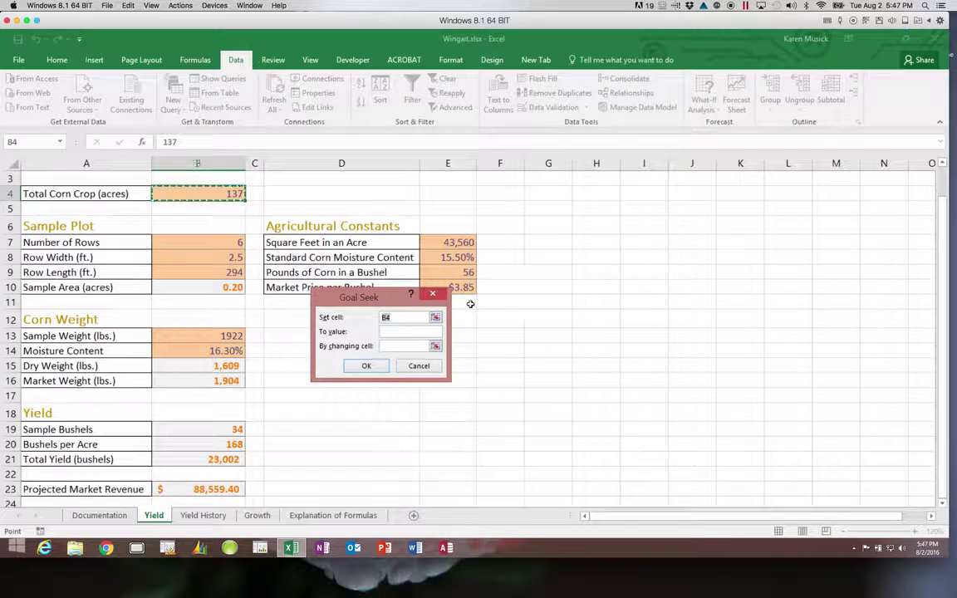
{"action": "left_click", "coordinate": [377, 297]}
{"action": "left_click_drag", "start_coordinate": [376, 297], "coordinate": [535, 244]}
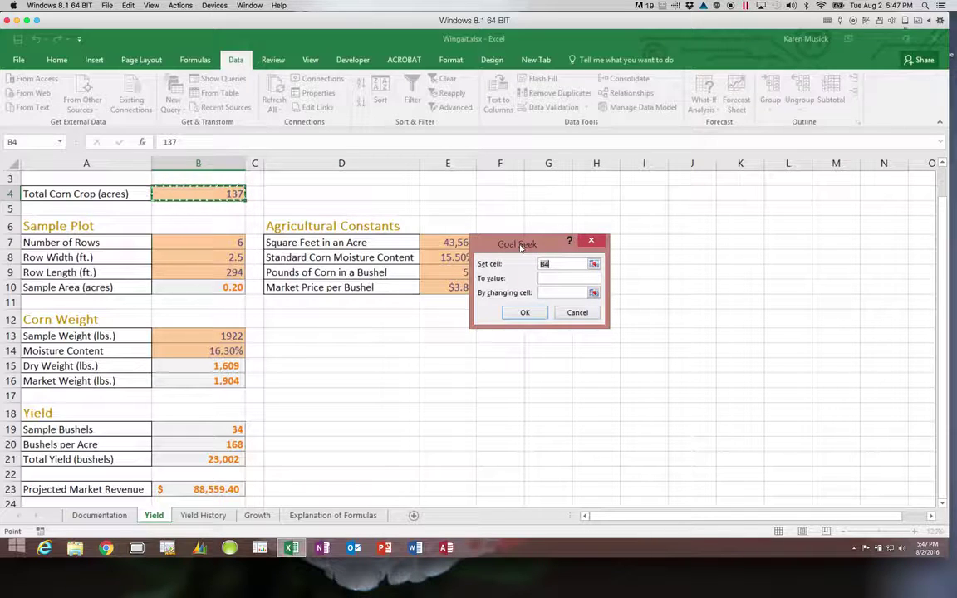
{"action": "left_click_drag", "start_coordinate": [517, 241], "coordinate": [549, 227]}
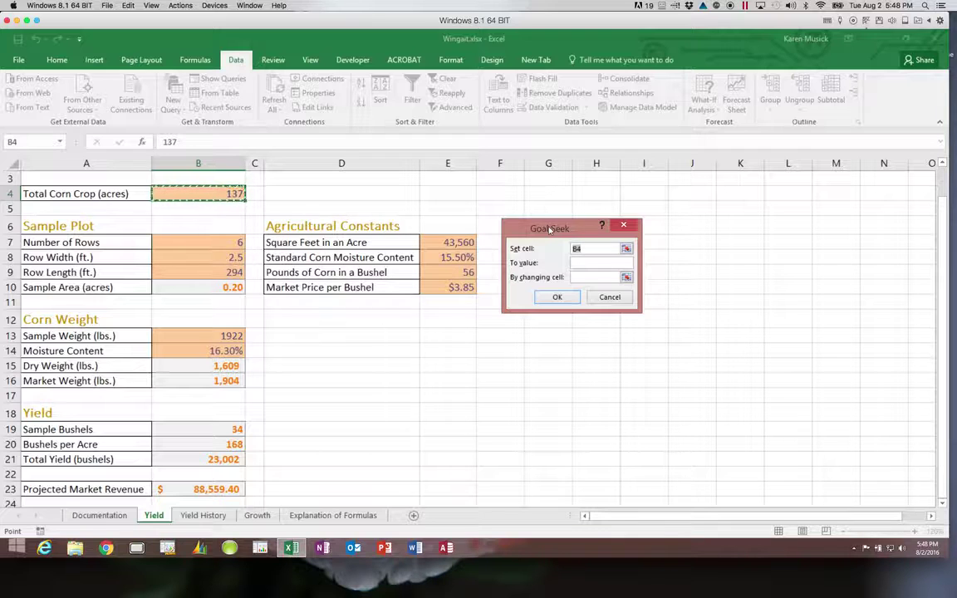
{"action": "left_click", "coordinate": [225, 489]}
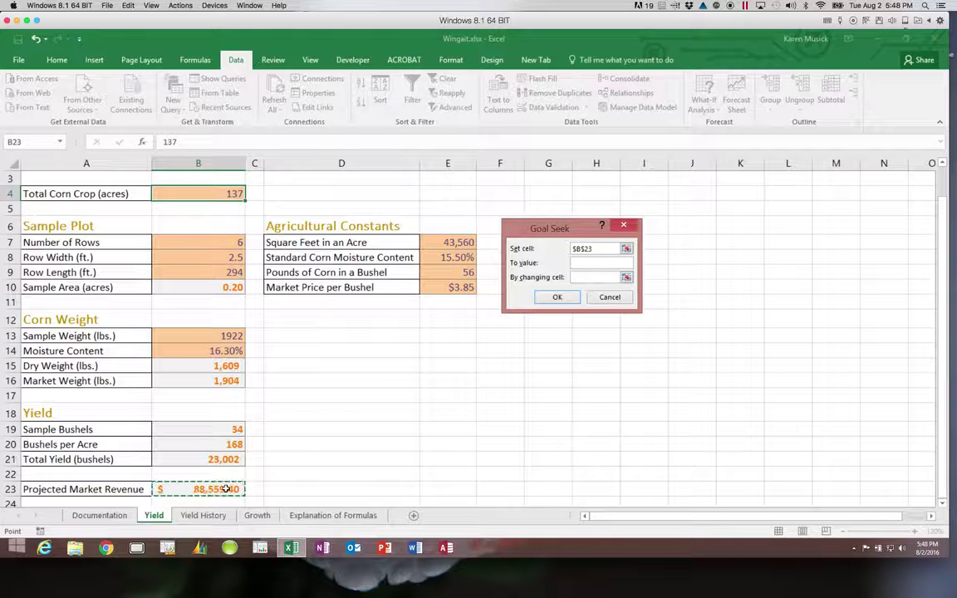
Run the Goal Seek to a value of 100000 by changing the total corn crop in B4, and accept the solution
{"action": "left_click", "coordinate": [587, 261]}
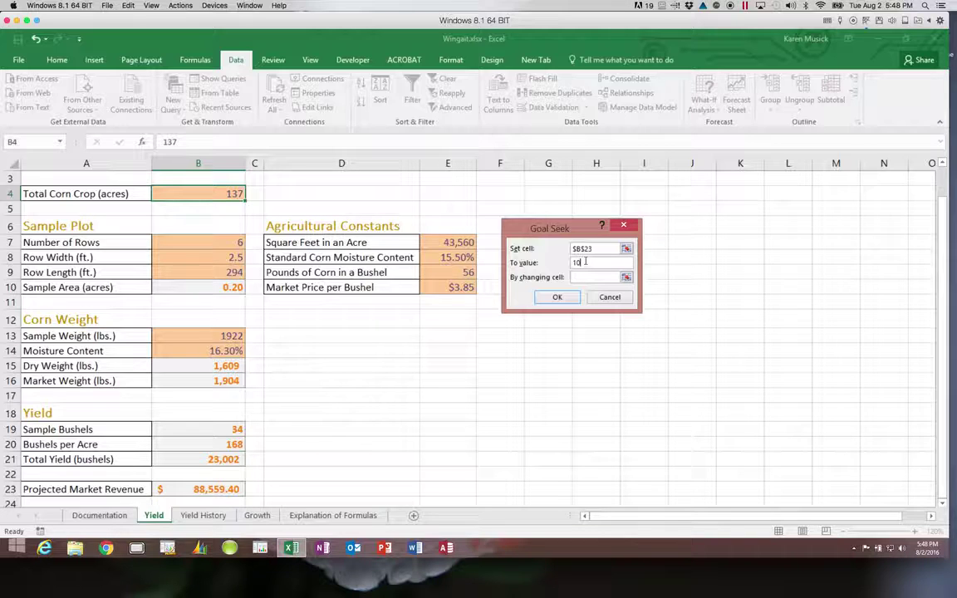
{"action": "type", "text": "100000"}
{"action": "left_click", "coordinate": [576, 277]}
{"action": "left_click", "coordinate": [230, 194]}
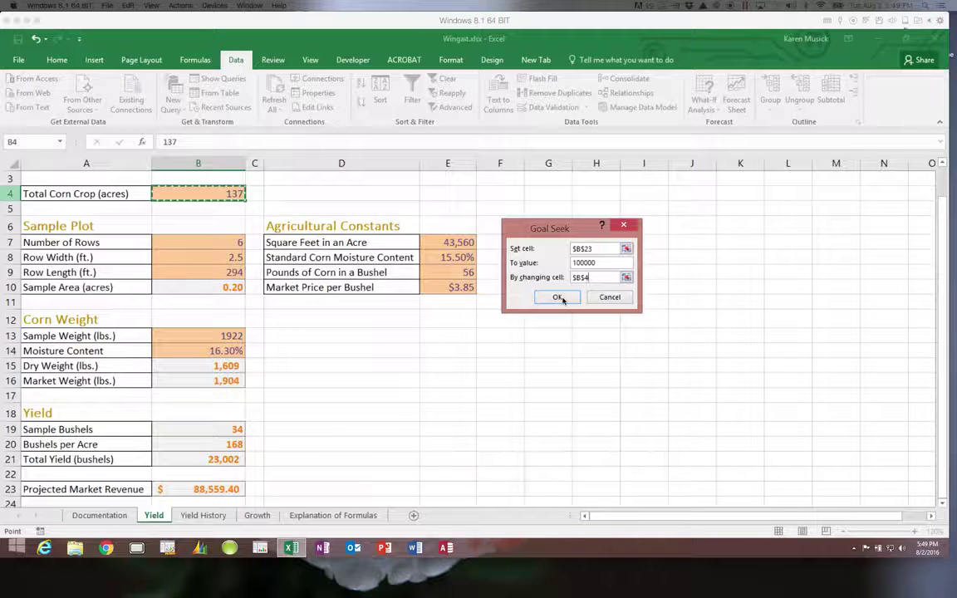
{"action": "left_click", "coordinate": [557, 297]}
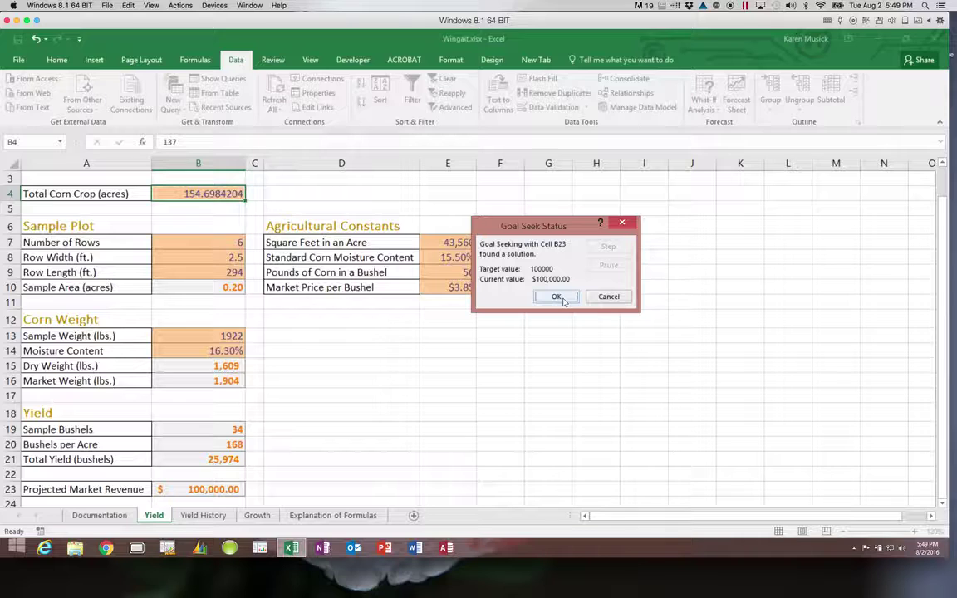
{"action": "left_click", "coordinate": [563, 298]}
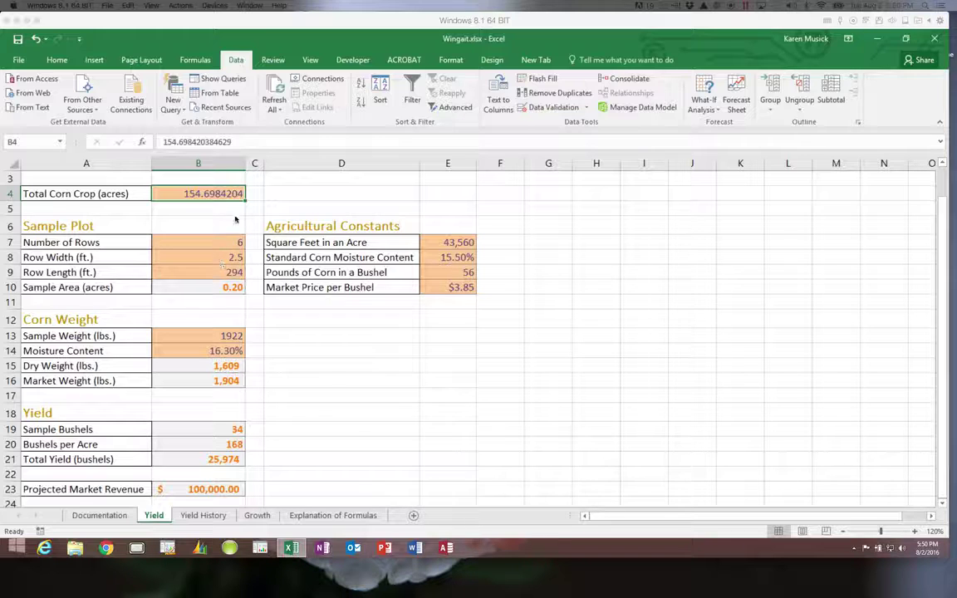
Enter the total corn crop in cell B4 as the text "137 acres"
{"action": "type", "text": "13"}
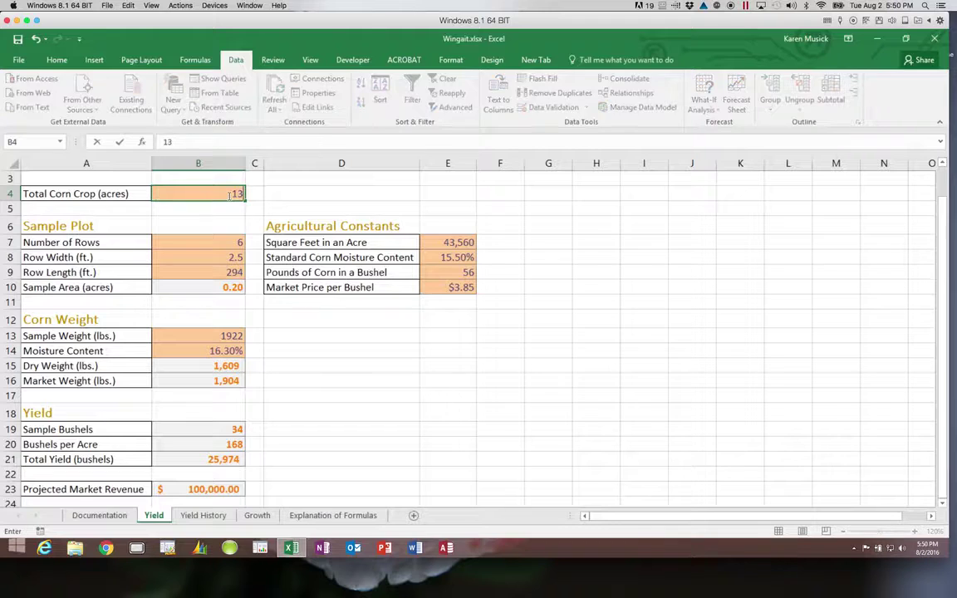
{"action": "type", "text": "7 acres"}
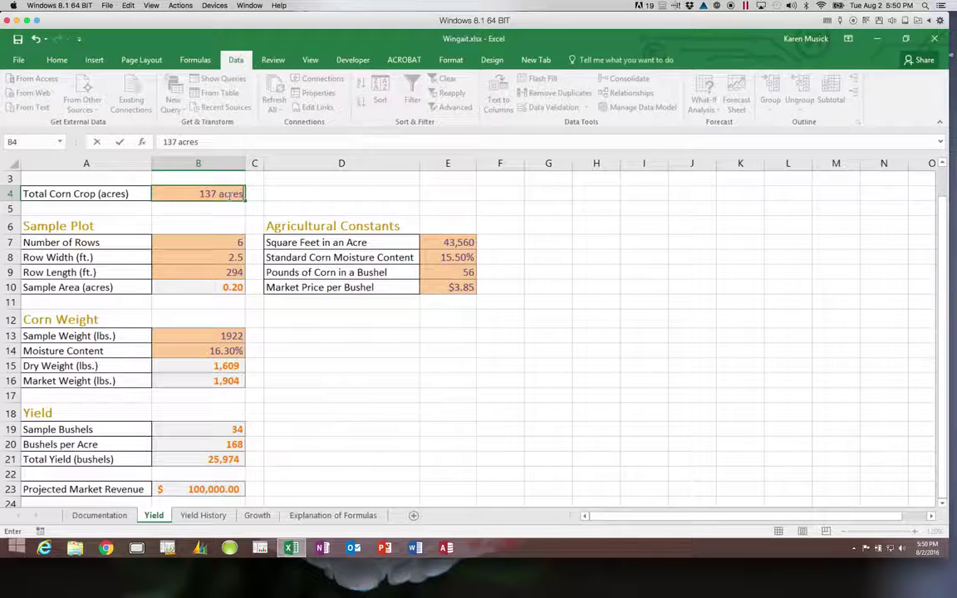
{"action": "key", "text": "Return"}
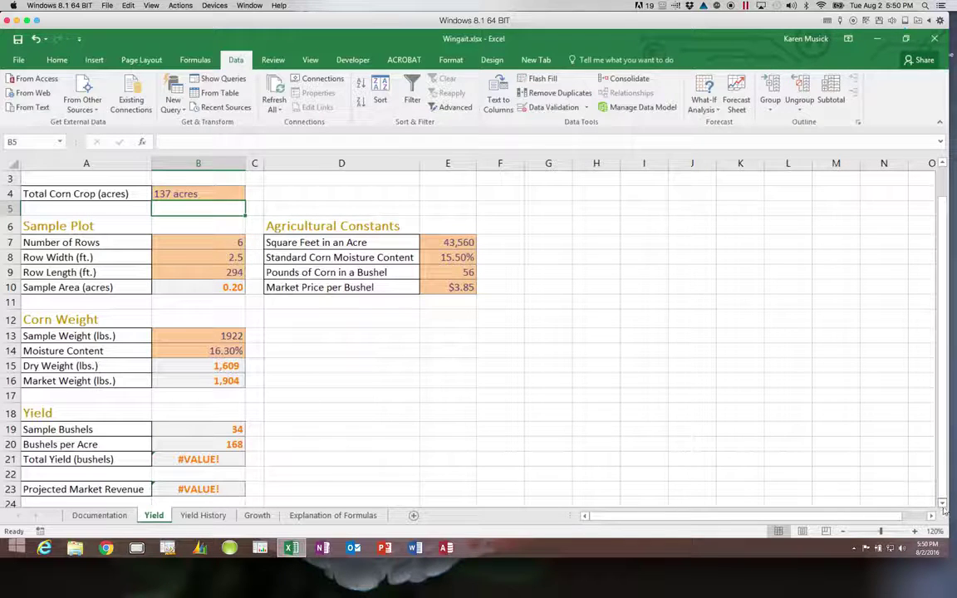
Examine the formulas and cell references behind Total Yield in B21 and Projected Market Revenue in B23
{"action": "scroll", "coordinate": [841, 458], "scroll_direction": "down", "scroll_amount": 2}
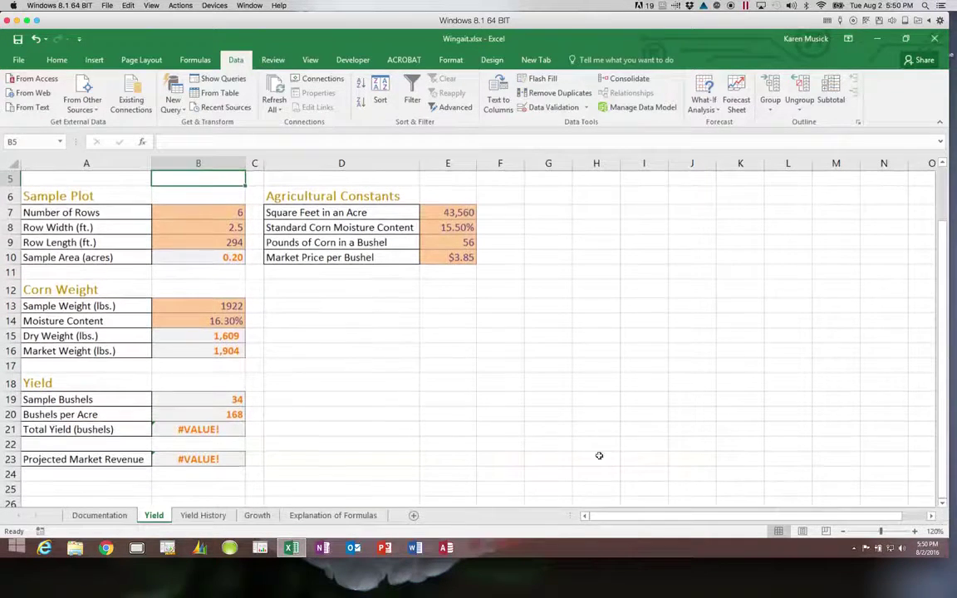
{"action": "left_click", "coordinate": [221, 433]}
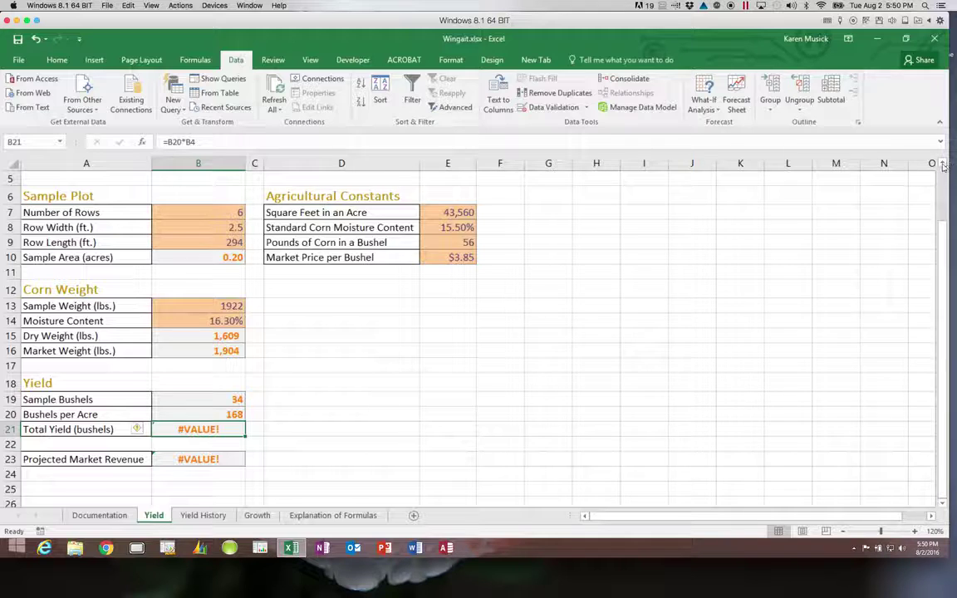
{"action": "scroll", "coordinate": [943, 166], "scroll_direction": "up", "scroll_amount": 2}
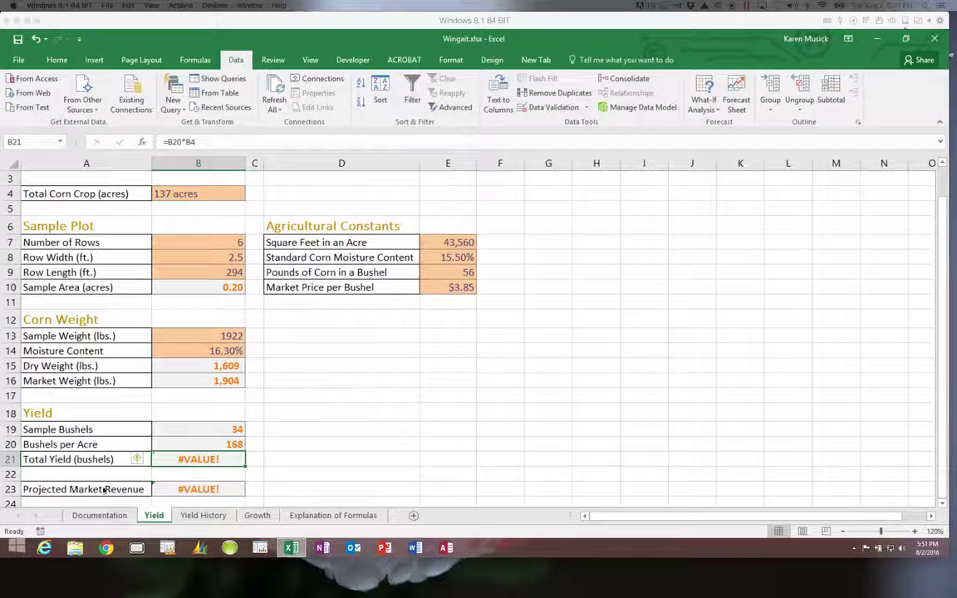
{"action": "left_click", "coordinate": [177, 489]}
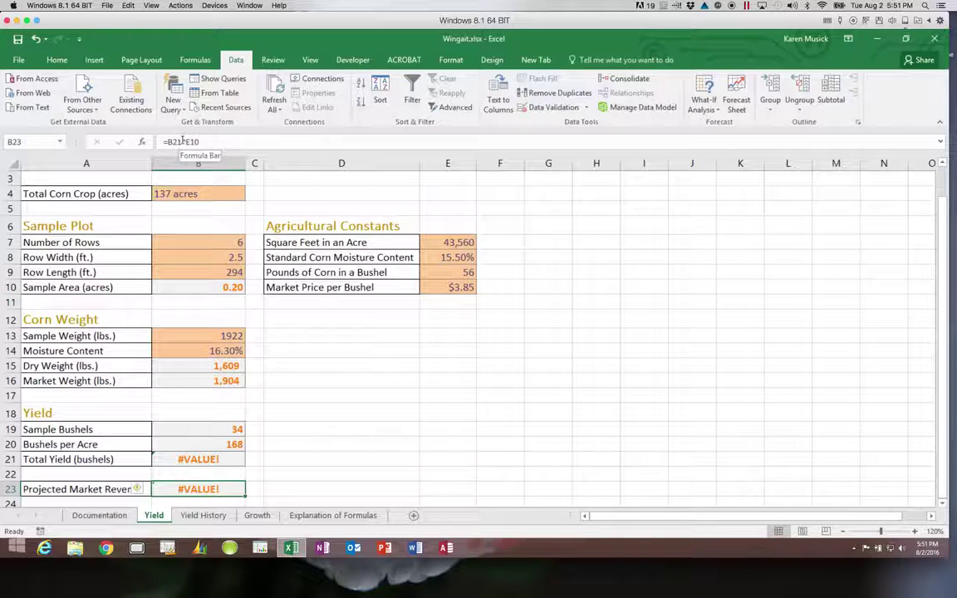
{"action": "left_click", "coordinate": [181, 142]}
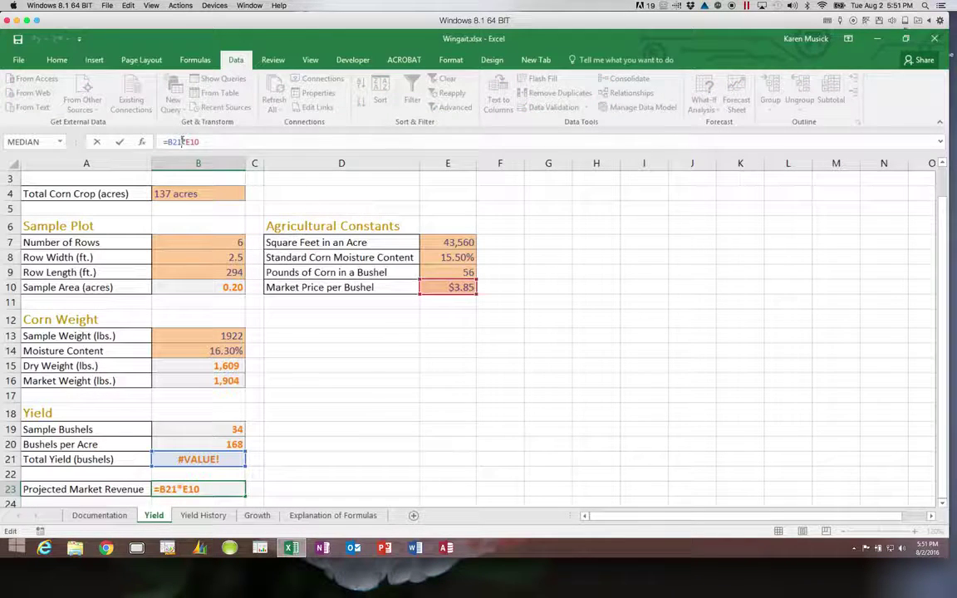
{"action": "left_click", "coordinate": [181, 142]}
{"action": "key", "text": "Return"}
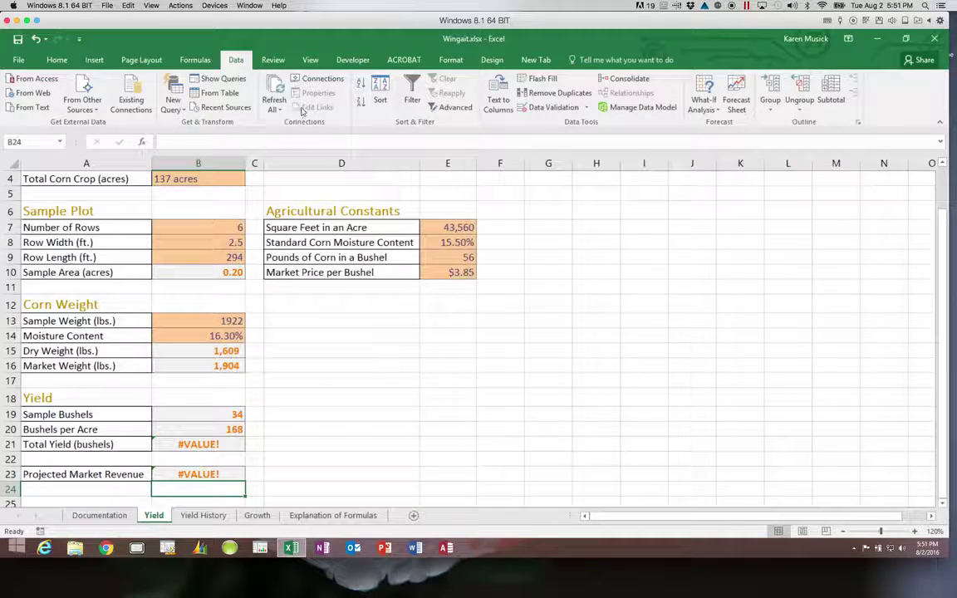
{"action": "left_click", "coordinate": [185, 441]}
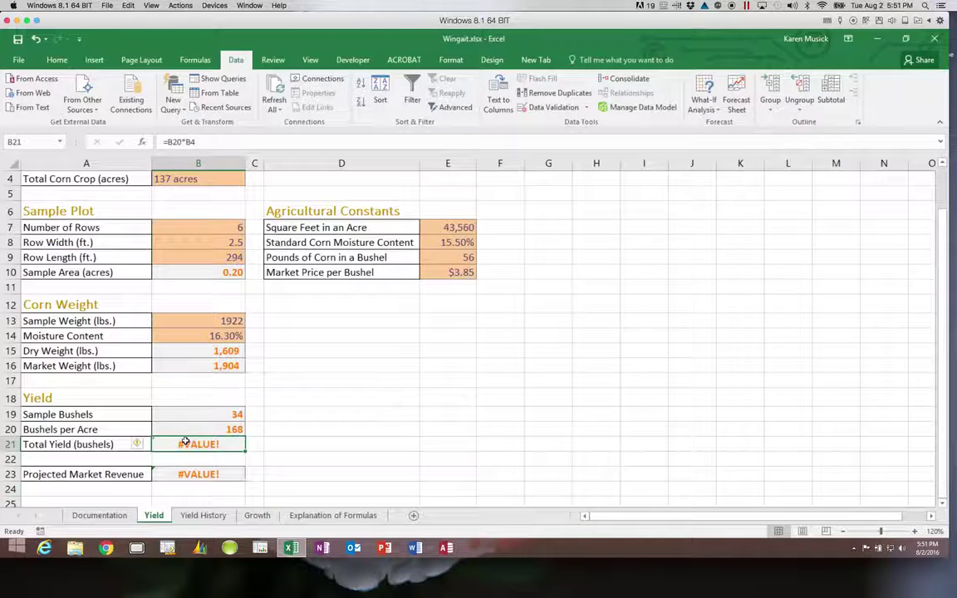
{"action": "left_click", "coordinate": [178, 142]}
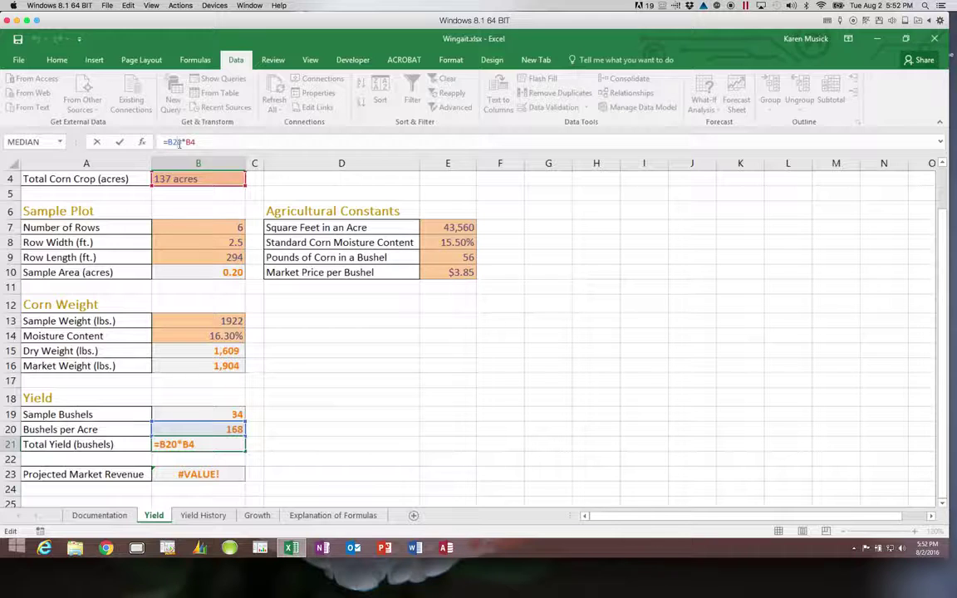
{"action": "key", "text": "Return"}
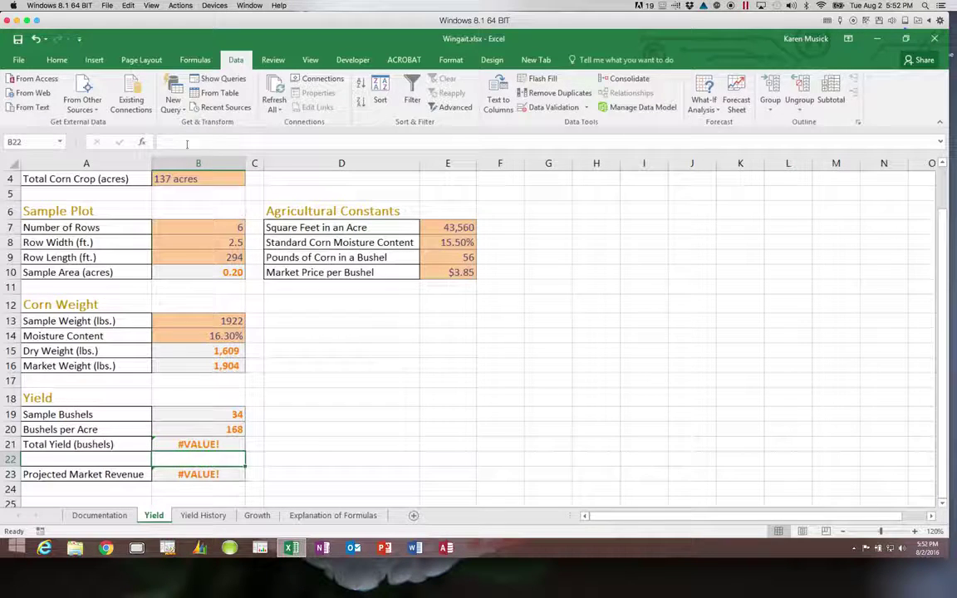
Replace the text entry for Total Corn Crop in cell B4 with the plain number 137
{"action": "left_click", "coordinate": [202, 181]}
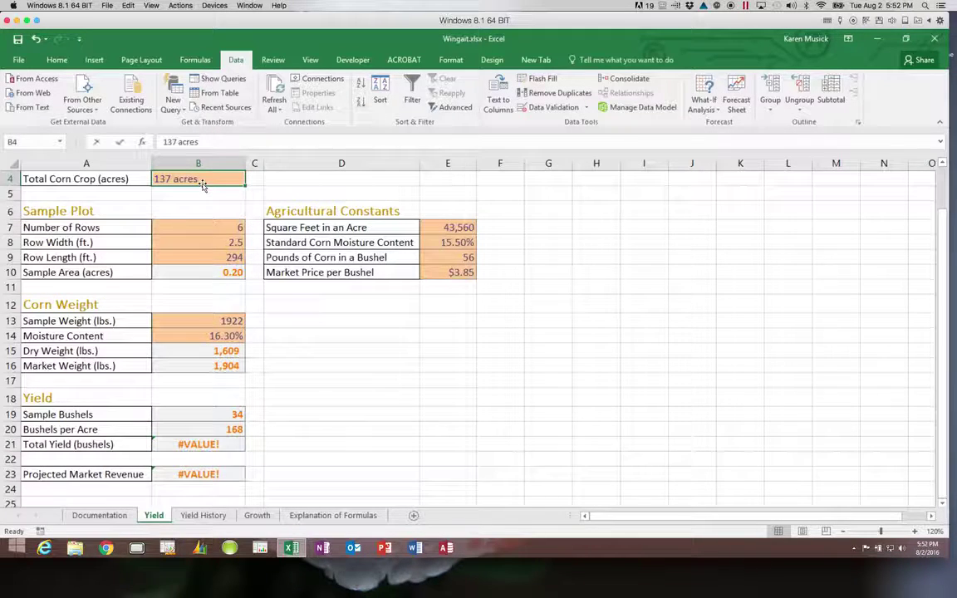
{"action": "type", "text": "137"}
{"action": "key", "text": "ctrl+Return"}
{"action": "key", "text": "Return"}
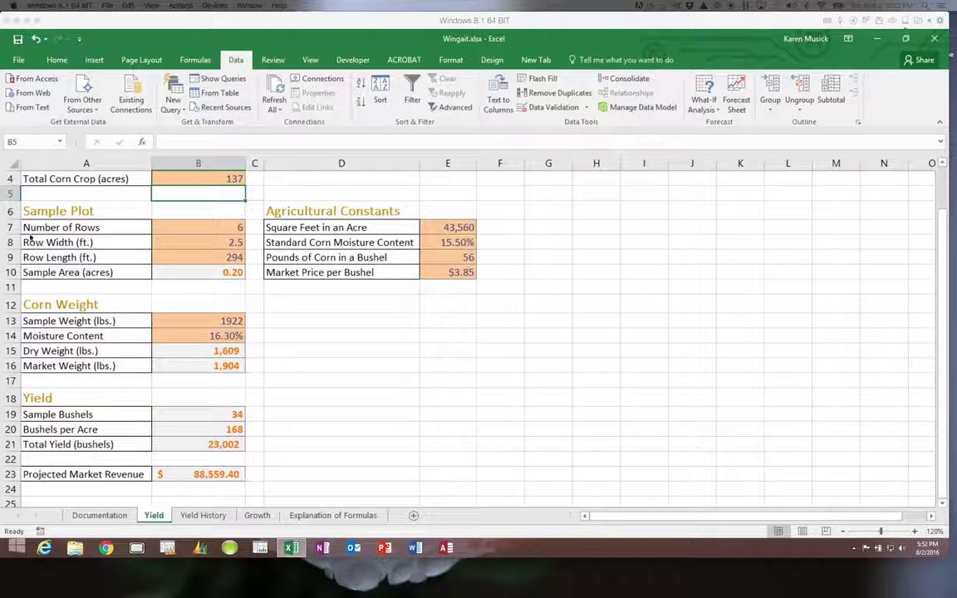
Enter the total corn crop in cell B4 with its unit, as the text "137 acres"
{"action": "left_click", "coordinate": [203, 178]}
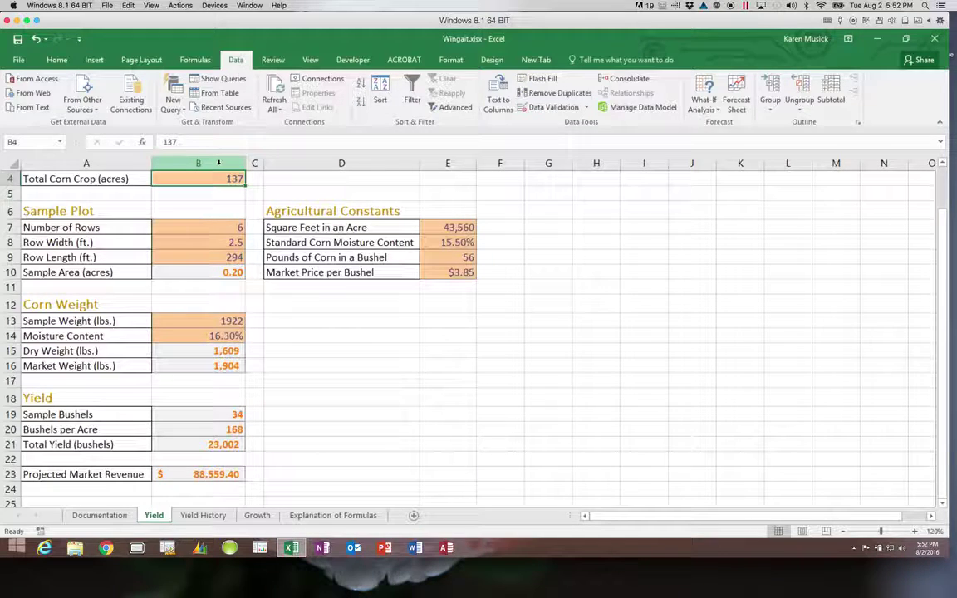
{"action": "type", "text": "137 acrea"}
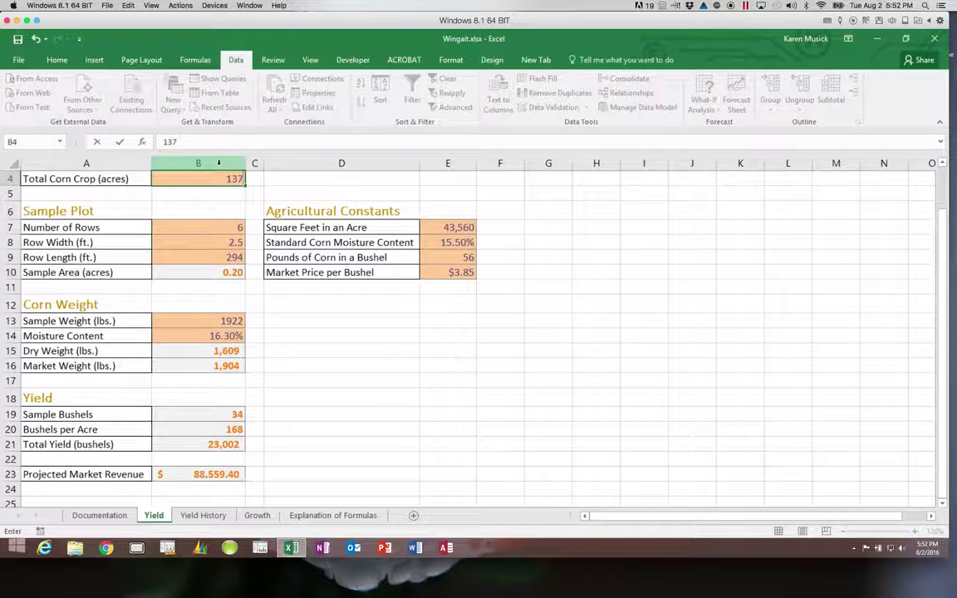
{"action": "key", "text": "BackSpace"}
{"action": "type", "text": "s"}
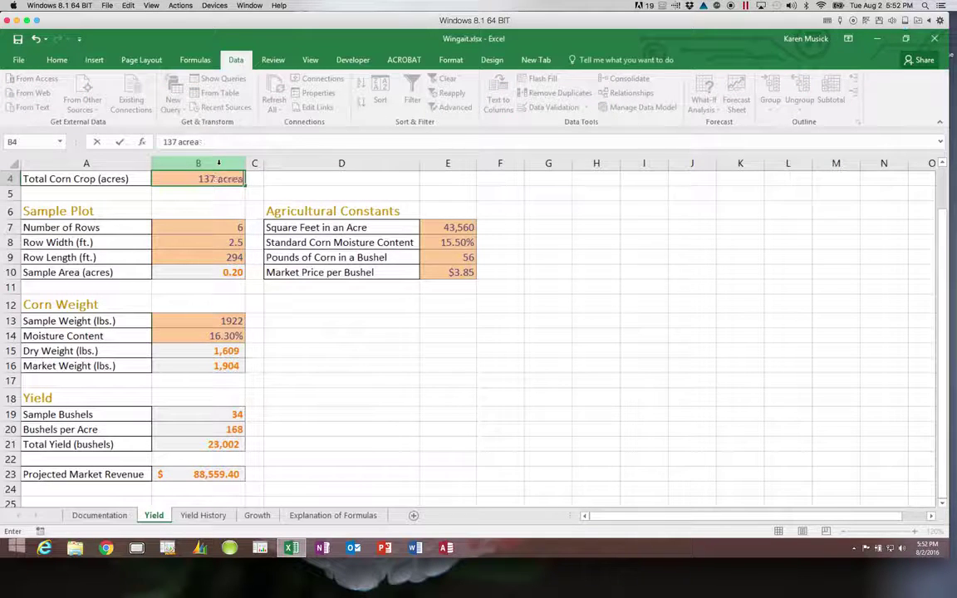
{"action": "key", "text": "Return"}
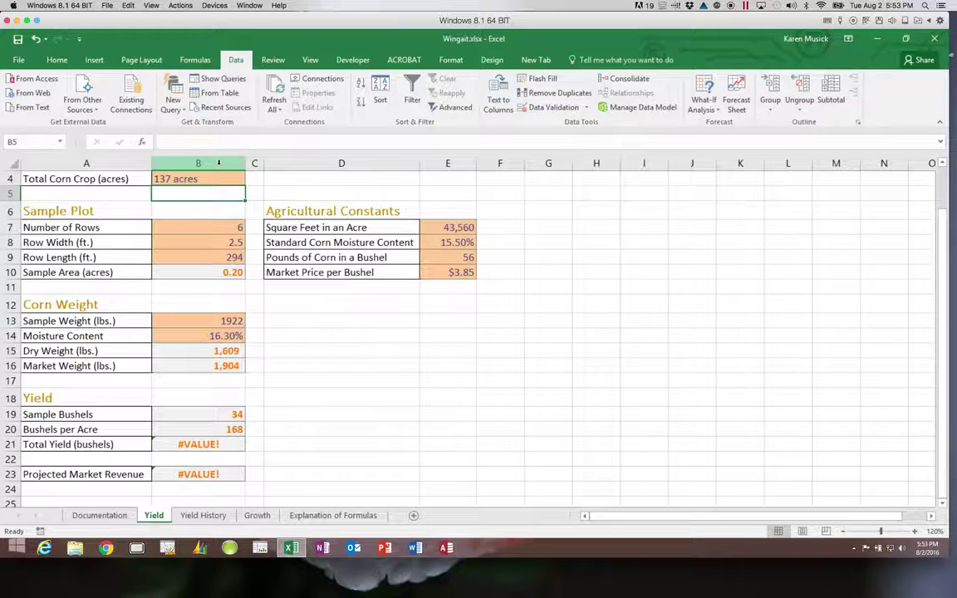
Set the total corn crop in cell B4 back to the number 137 without the unit text
{"action": "left_click", "coordinate": [205, 178]}
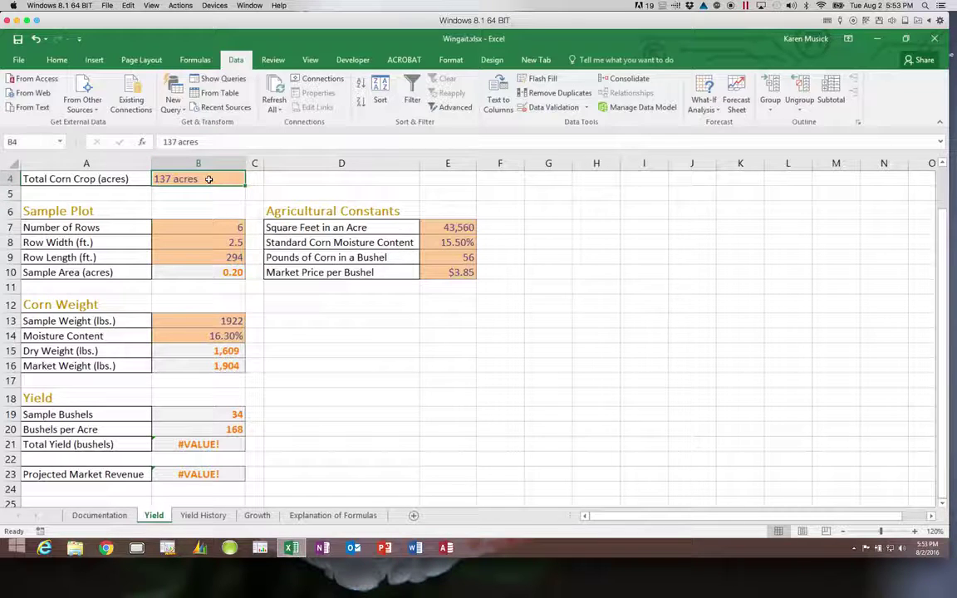
{"action": "type", "text": "137"}
{"action": "key", "text": "Return"}
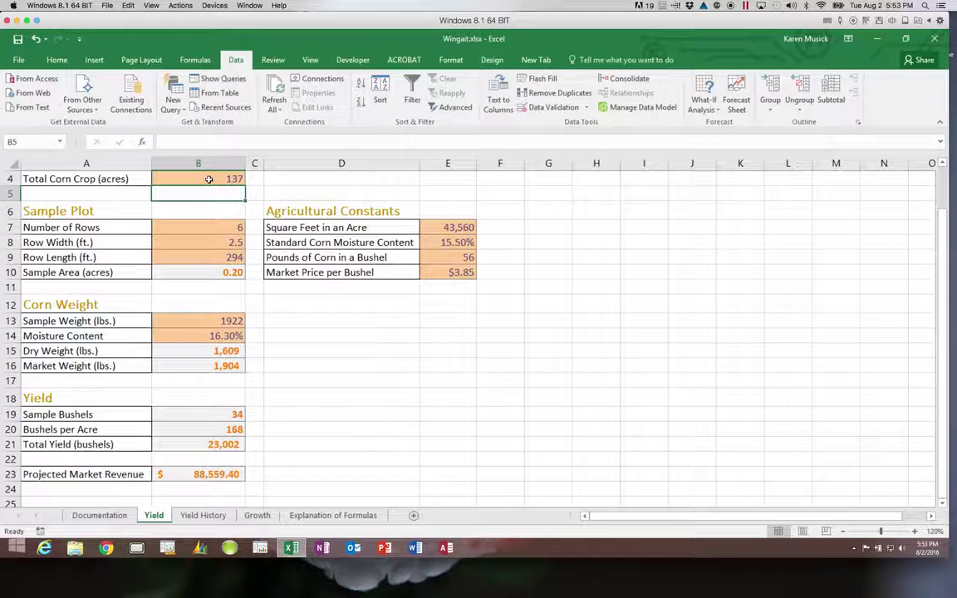